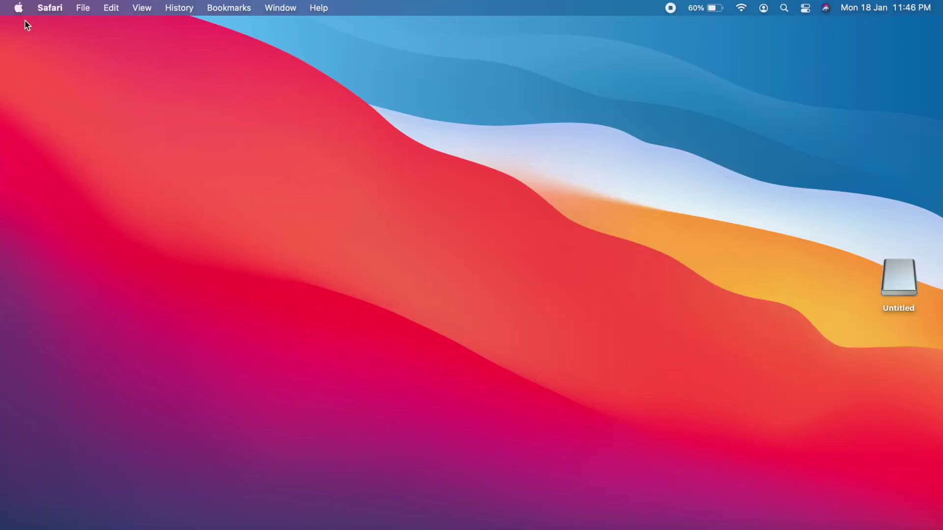
# Step: Check the Mac's Apple M1 chip in About This Mac, then close the overview
pyautogui.click(18, 8)
pyautogui.click(39, 28)
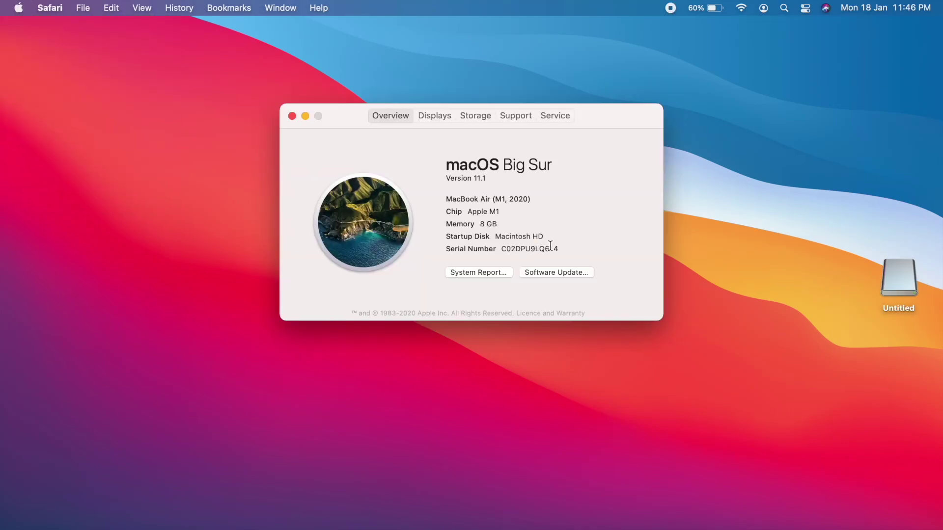
pyautogui.moveTo(468, 212); pyautogui.dragTo(520, 209)
pyautogui.click(546, 247)
pyautogui.click(291, 116)
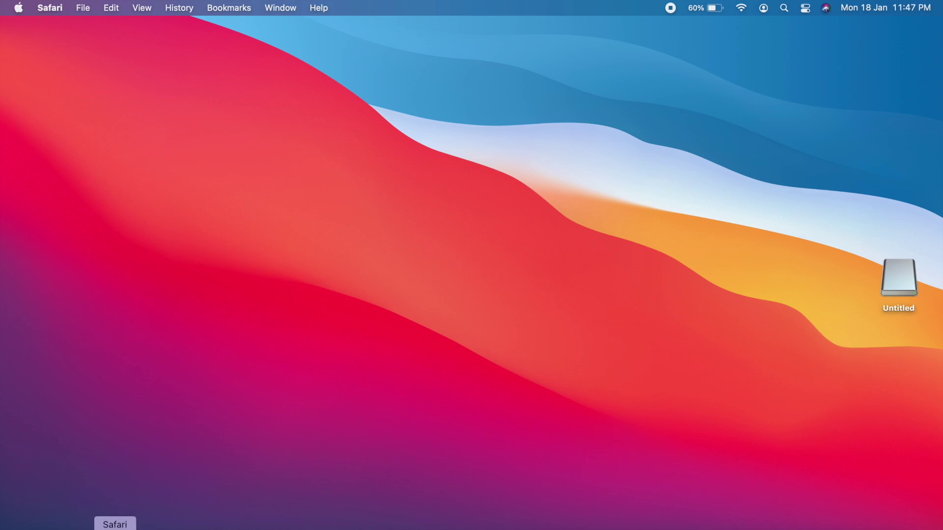
# Step: Back in Safari, start the free trial download of iBoysoft NTFS for Mac
pyautogui.click(117, 529)
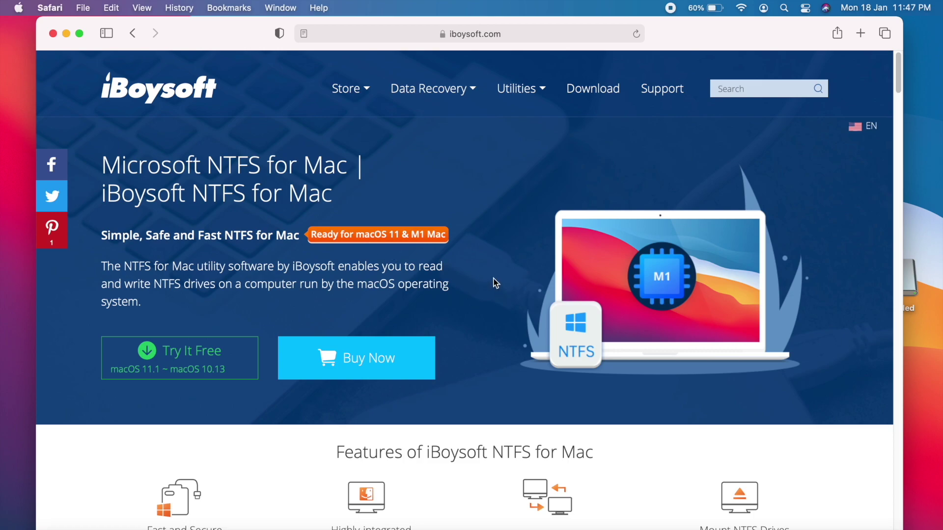
pyautogui.scroll(-1, 505, 265)
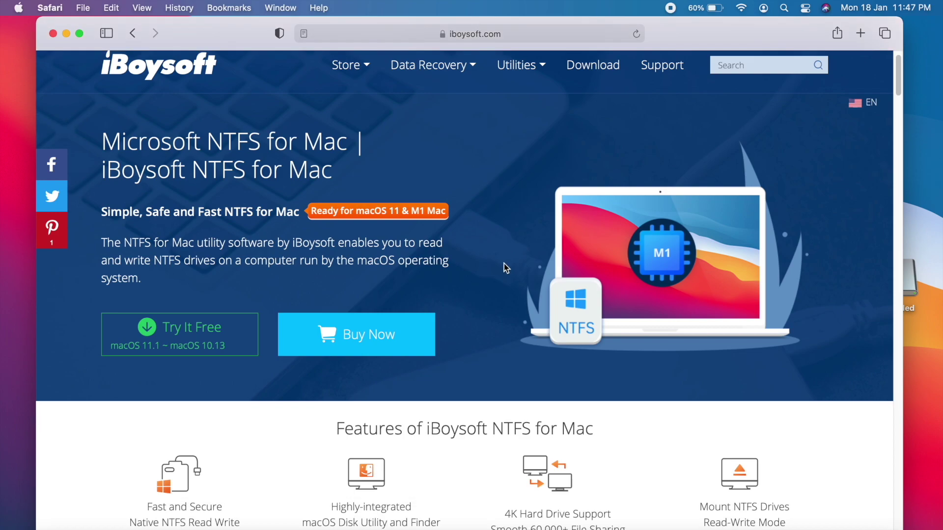
pyautogui.scroll(1, 494, 265)
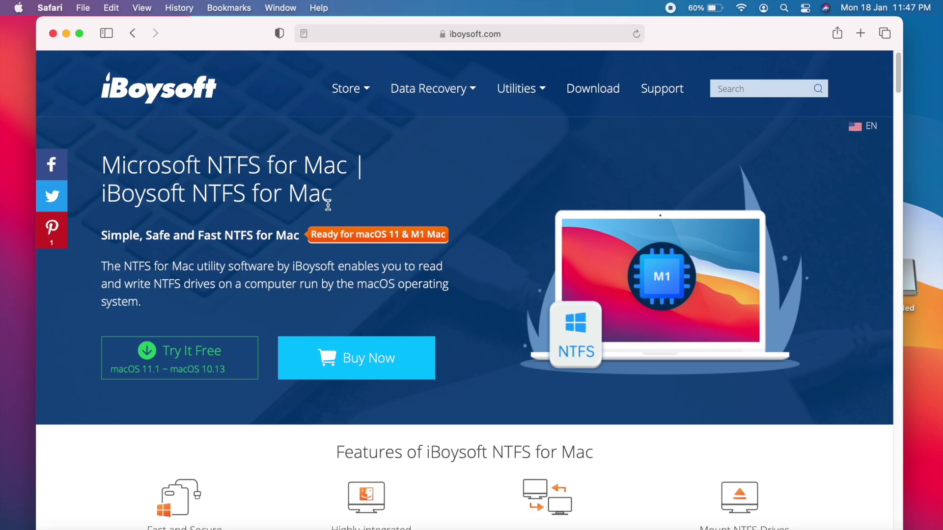
pyautogui.click(207, 362)
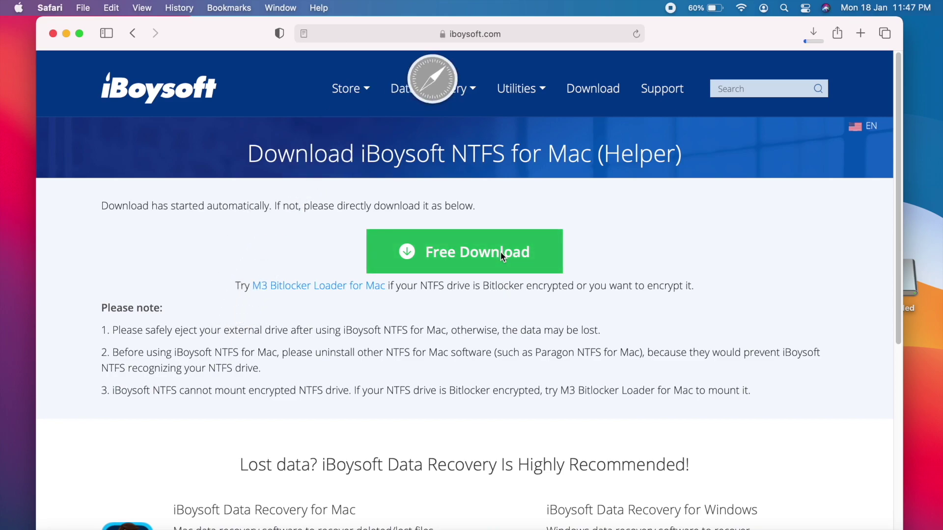
# Step: Return to the NTFS for Mac product page, browse its features, then open Launchpad's utilities
pyautogui.click(137, 35)
pyautogui.scroll(-5, 253, 462)
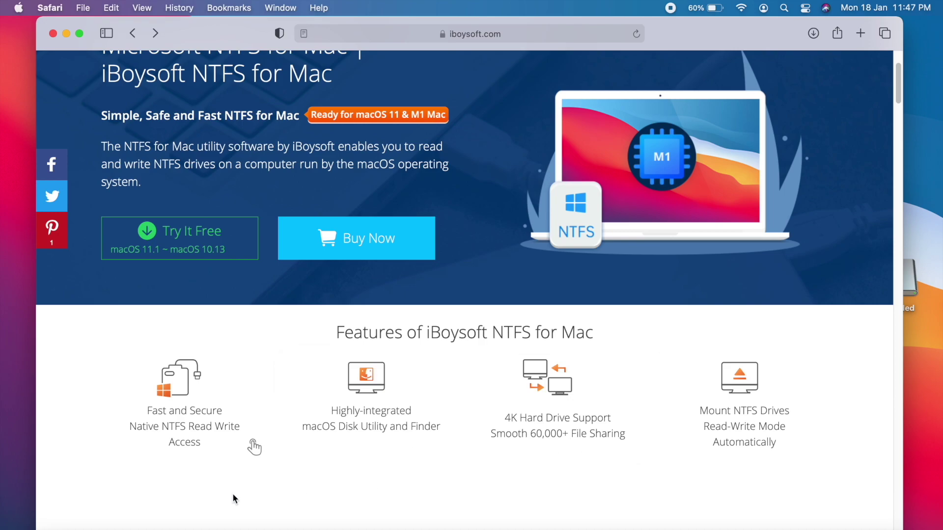
pyautogui.scroll(5, 207, 349)
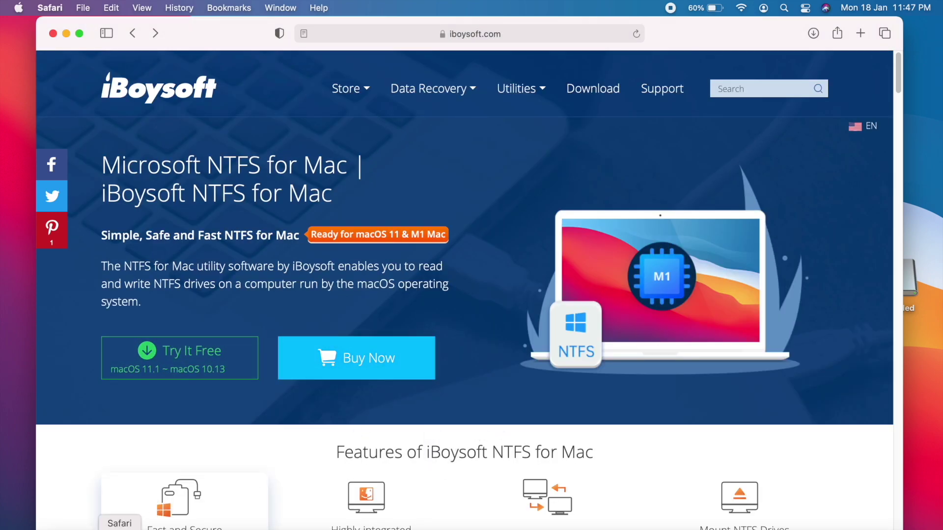
pyautogui.click(84, 528)
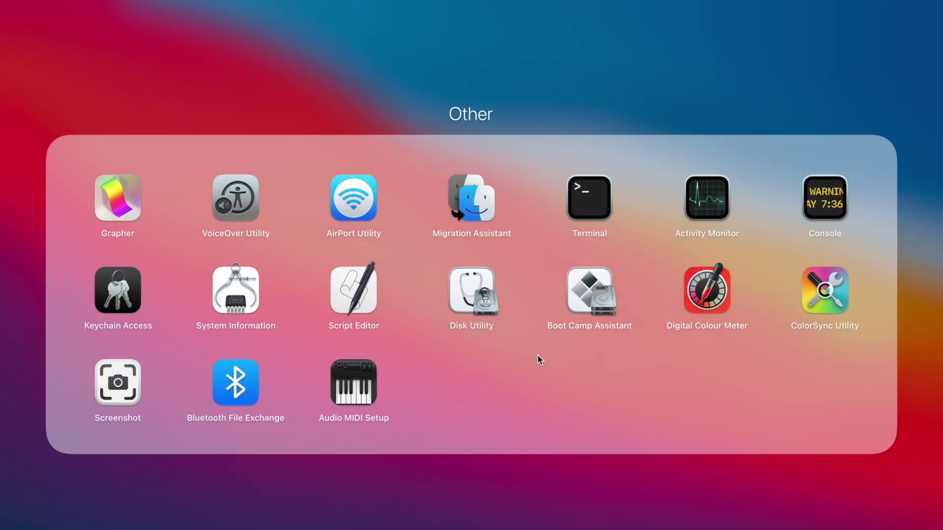
pyautogui.click(472, 295)
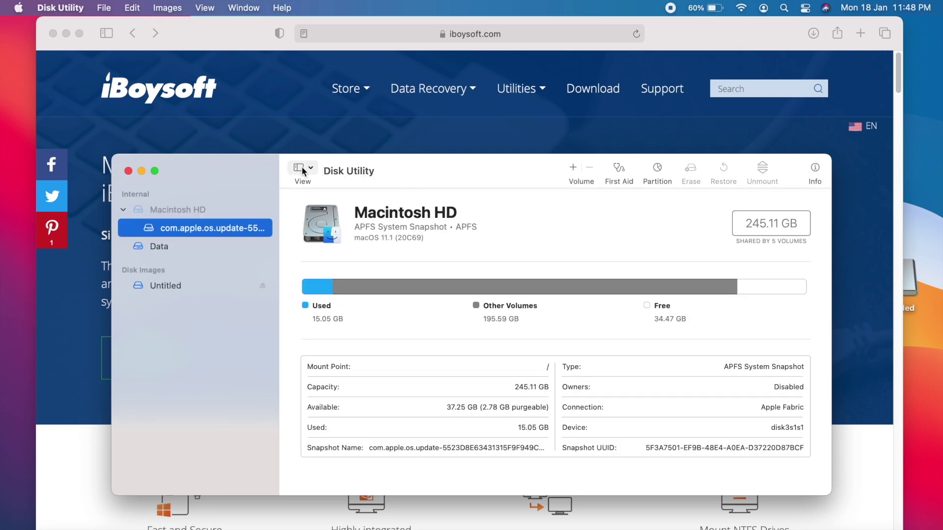
pyautogui.click(127, 171)
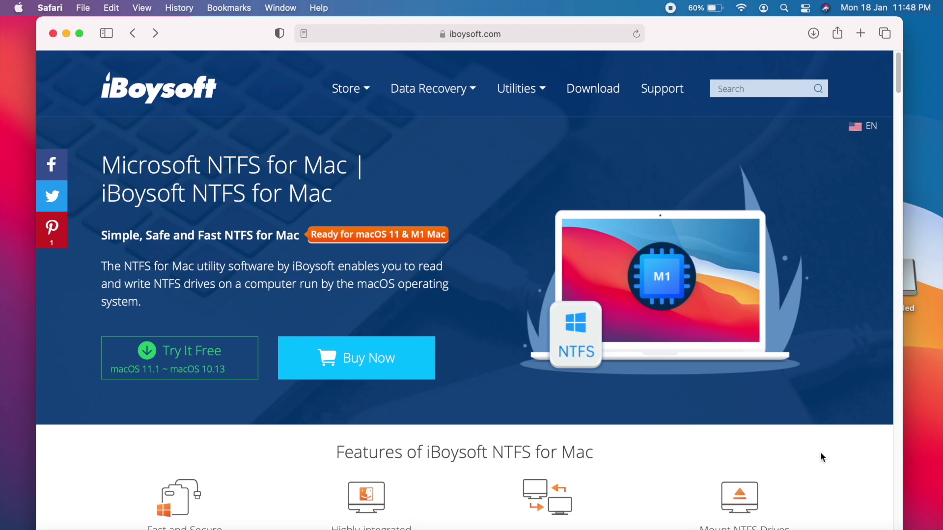
# Step: Check the recent downloads, then select ntfsformac.dmg in Safari's downloads list
pyautogui.click(862, 527)
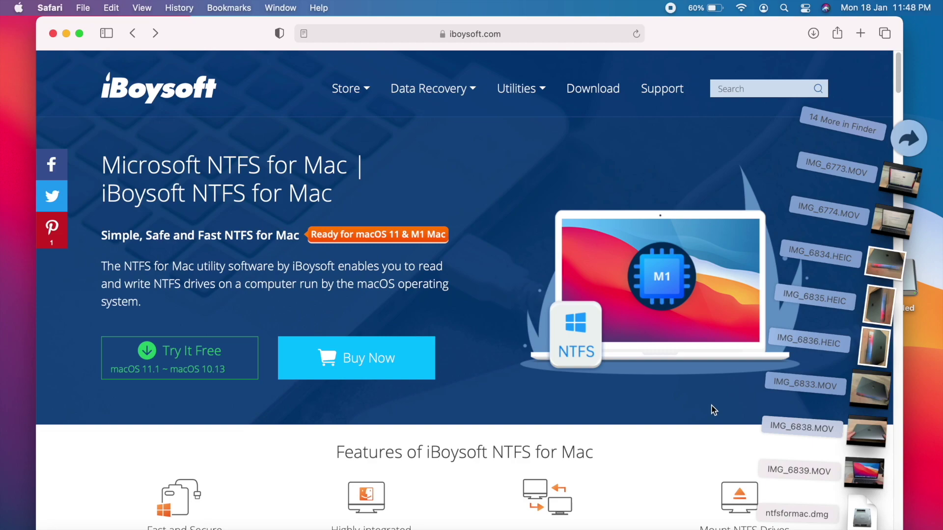
pyautogui.press('Escape')
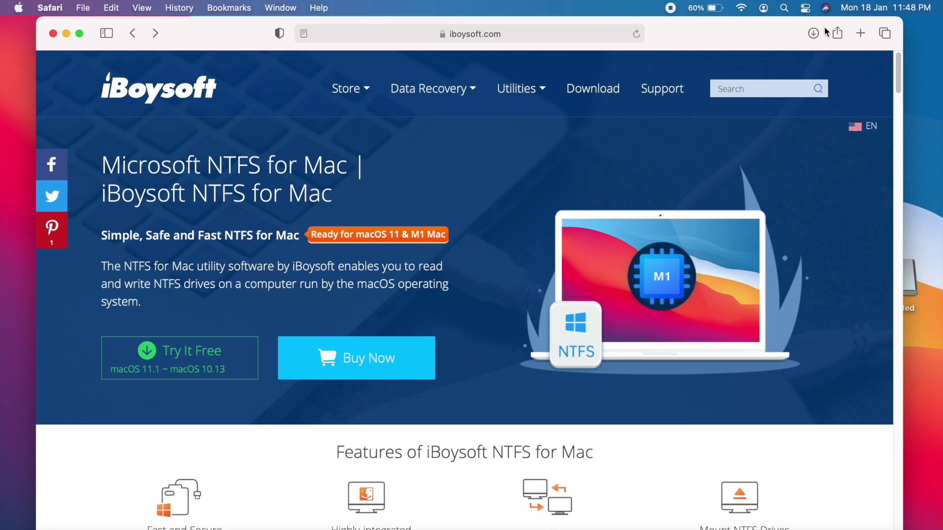
pyautogui.click(814, 33)
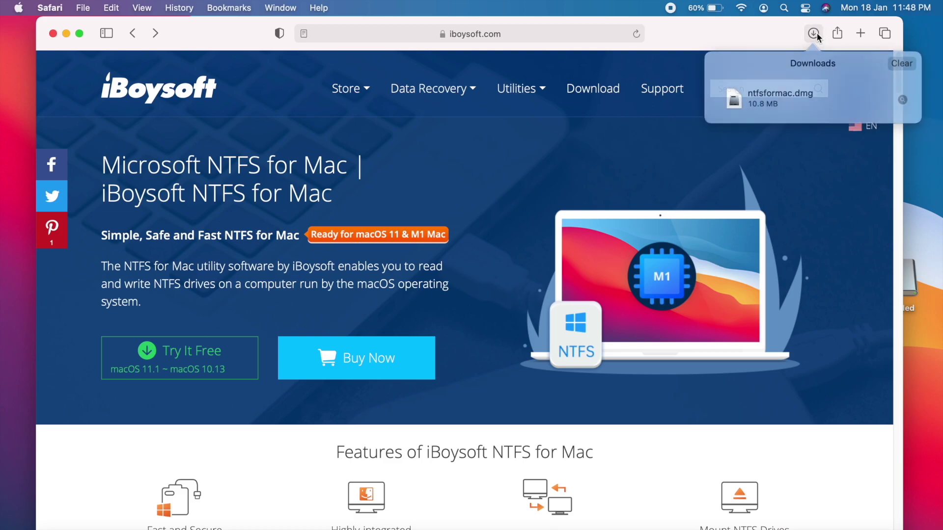
pyautogui.click(782, 96)
# Step: Open the ntfsformac.dmg disk image and launch its iBoysoft NTFS for Mac installer
pyautogui.doubleClick(781, 100)
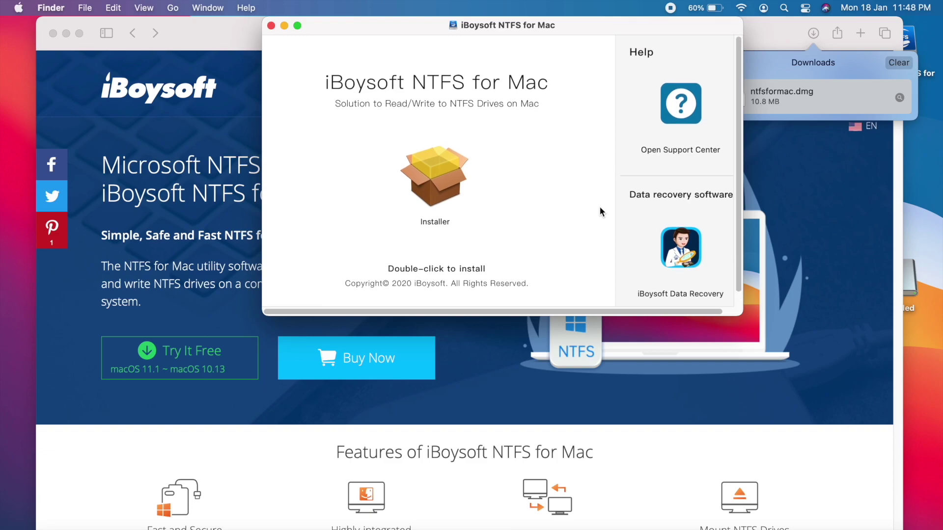
pyautogui.click(447, 184)
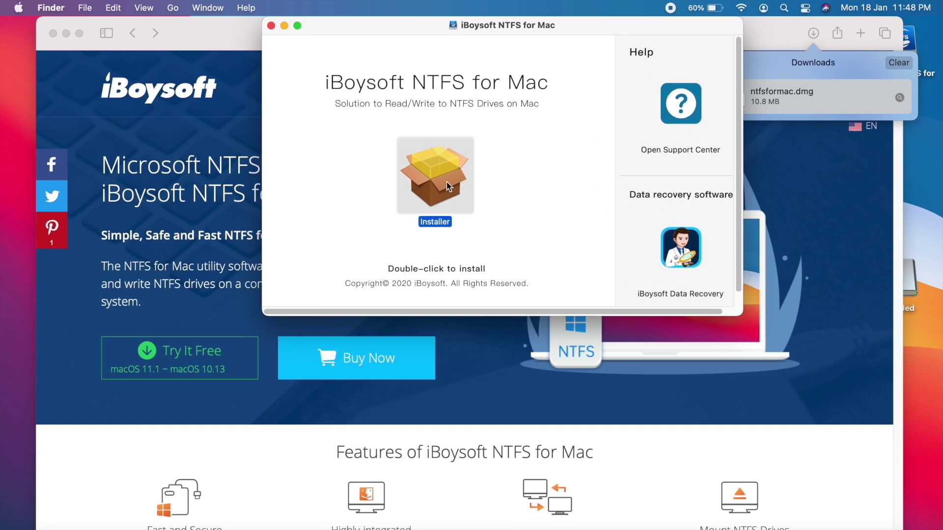
pyautogui.doubleClick(447, 181)
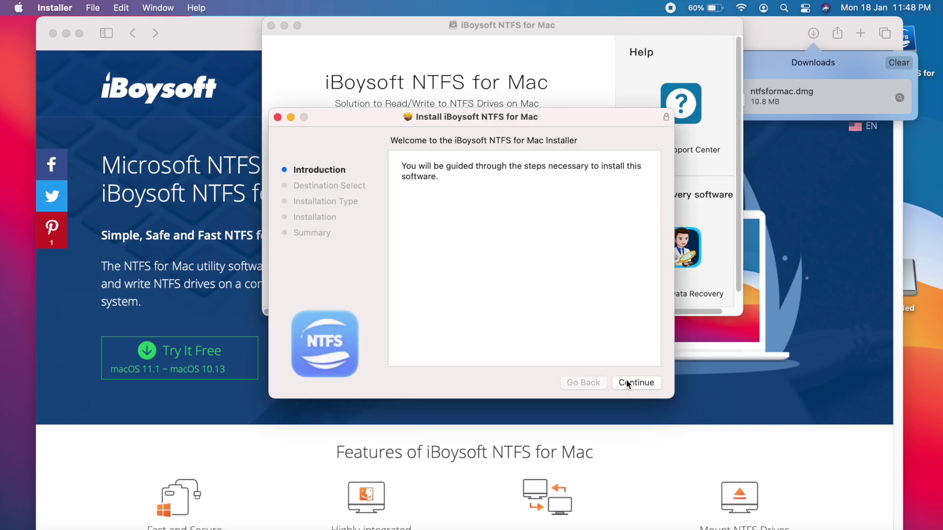
# Step: Proceed with the standard install on Macintosh HD, approving it with the administrator password
pyautogui.click(627, 381)
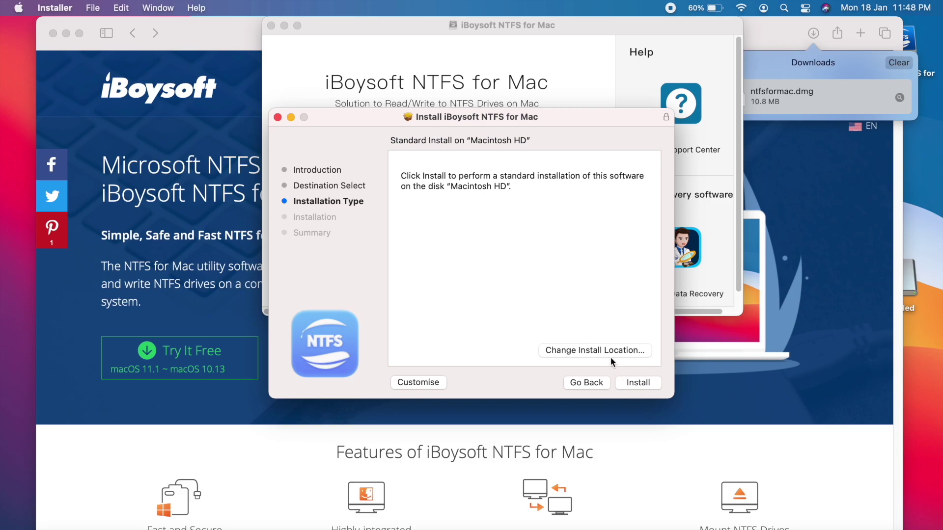
pyautogui.click(629, 382)
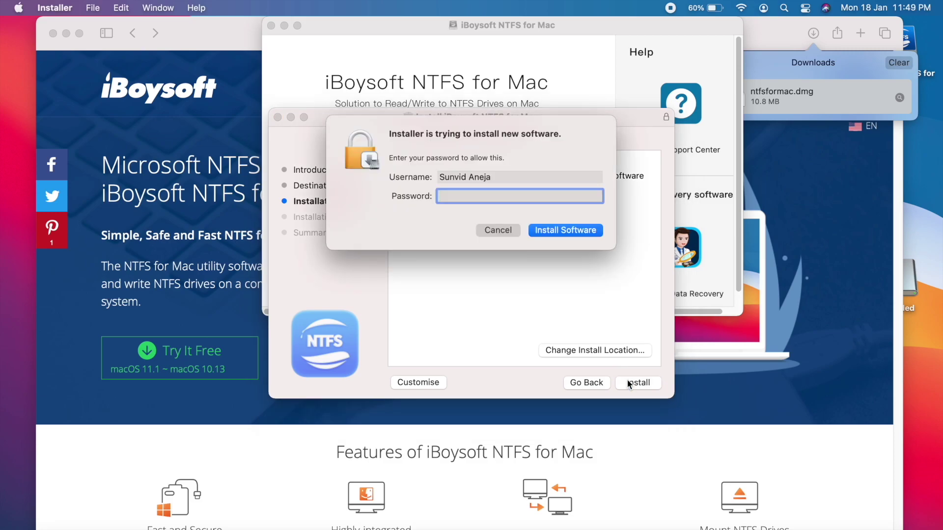
pyautogui.write('••••••••••')
pyautogui.press('Return')
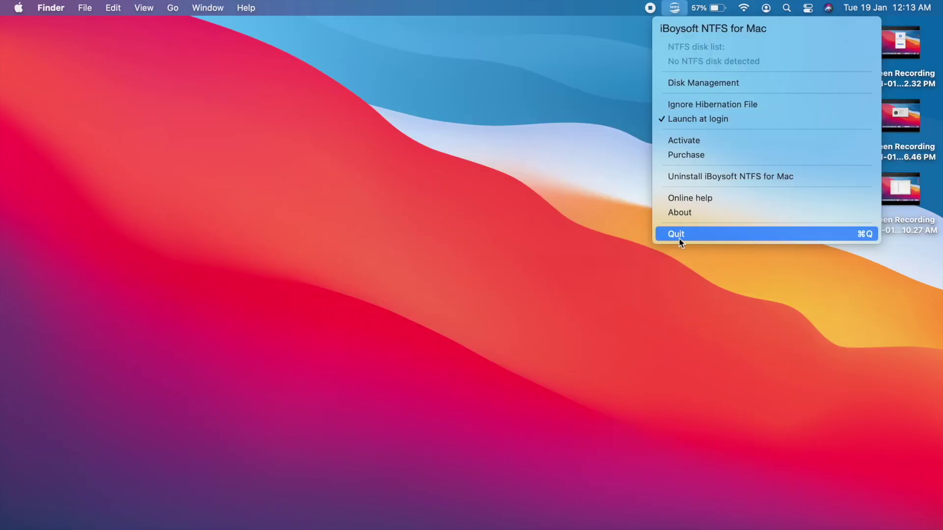
# Step: Quit iBoysoft NTFS for Mac and relaunch it from Launchpad as a free trial
pyautogui.click(679, 238)
pyautogui.click(69, 520)
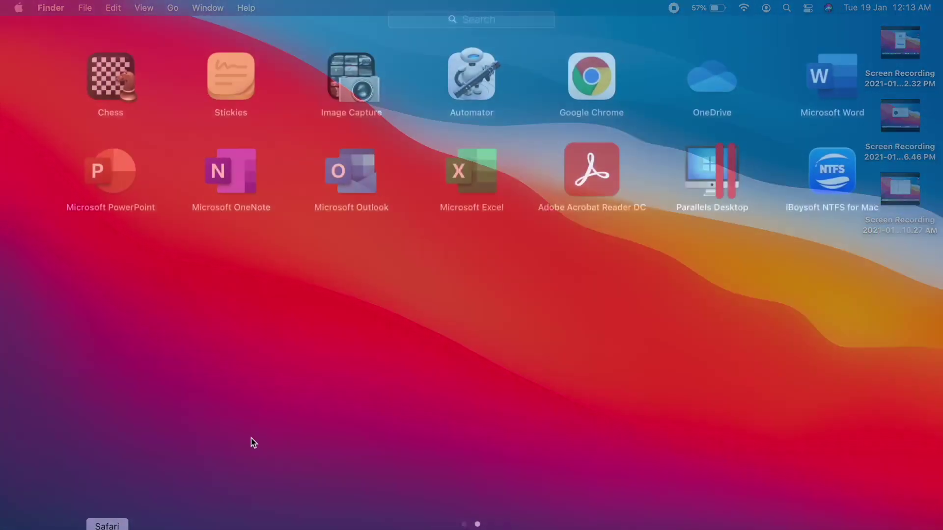
pyautogui.click(834, 176)
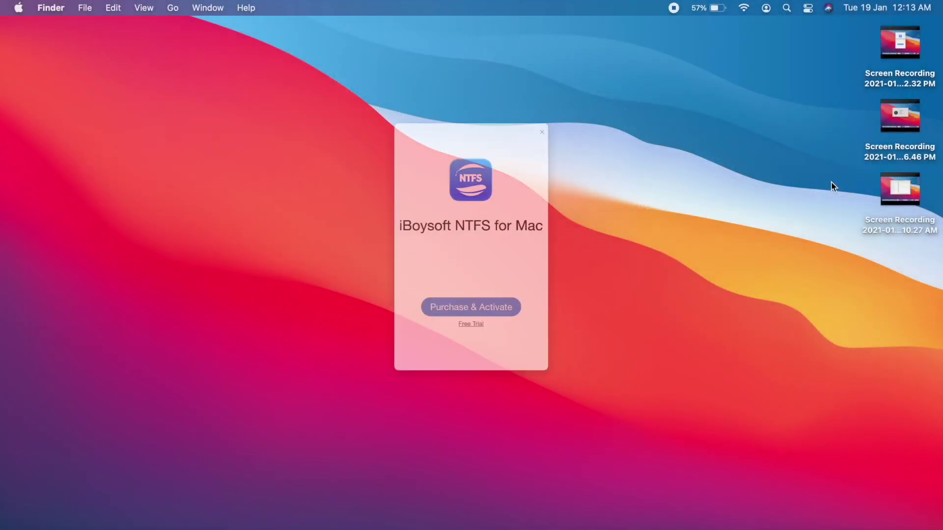
pyautogui.click(485, 368)
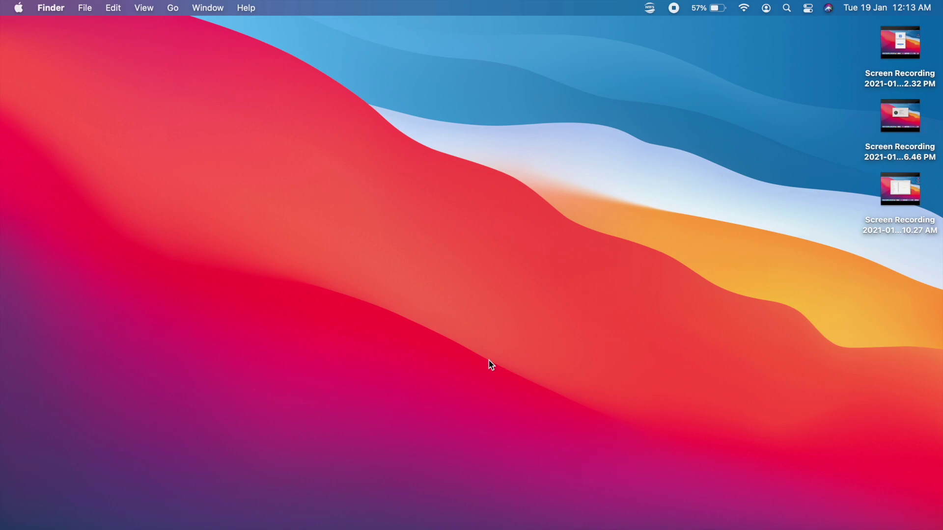
# Step: Check the app's menu-bar options and detected disks, then browse the Launchpad apps
pyautogui.click(651, 8)
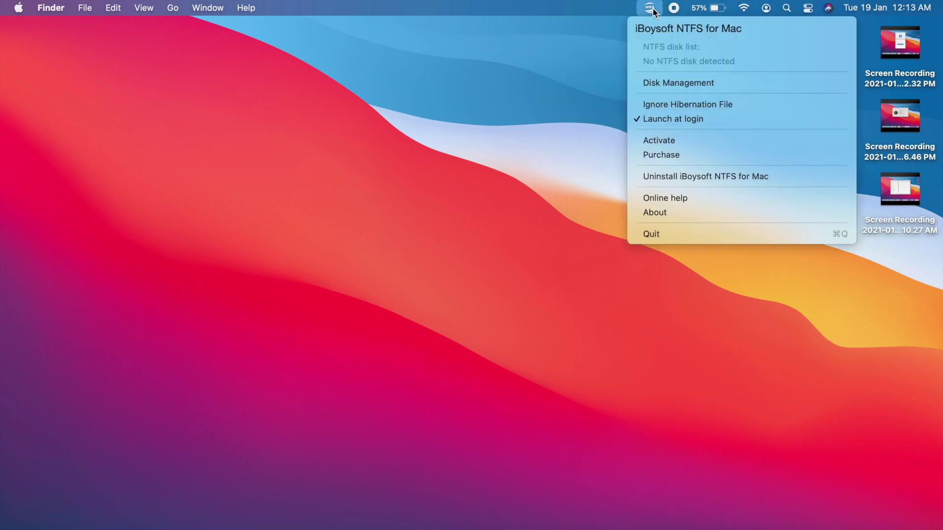
pyautogui.press('Escape')
pyautogui.press('F4')
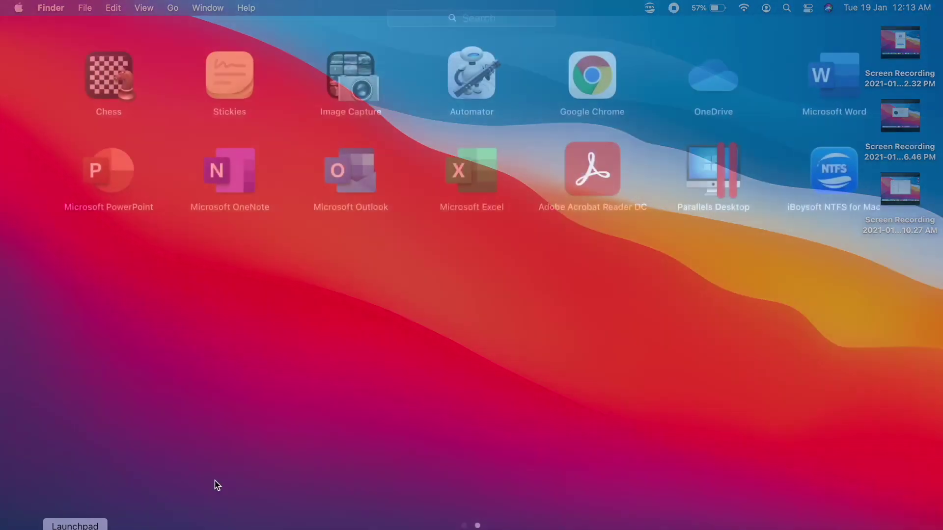
pyautogui.hscroll(-3, 738, 222)
pyautogui.hscroll(3, 757, 209)
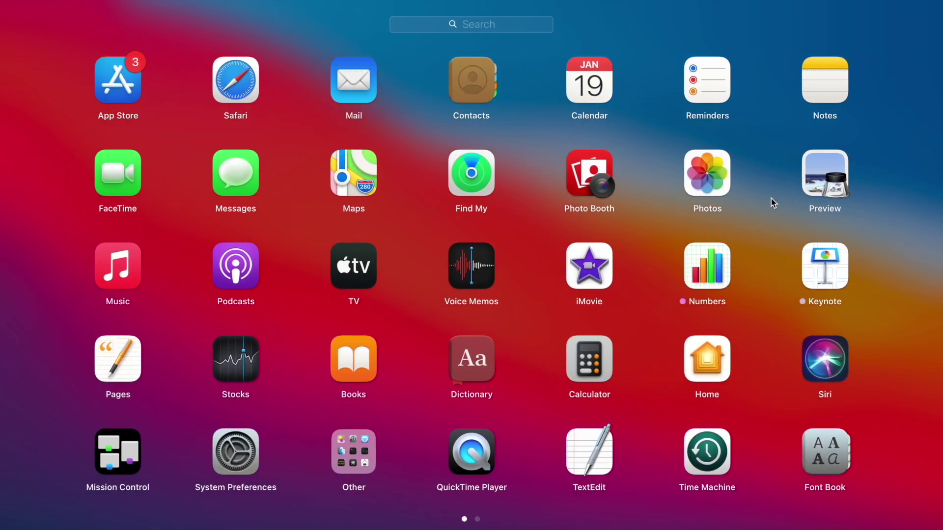
pyautogui.hscroll(3, 771, 199)
# Step: Open Disk Management, view the Hardware volume, then close and reopen it to show Untitled
pyautogui.click(823, 172)
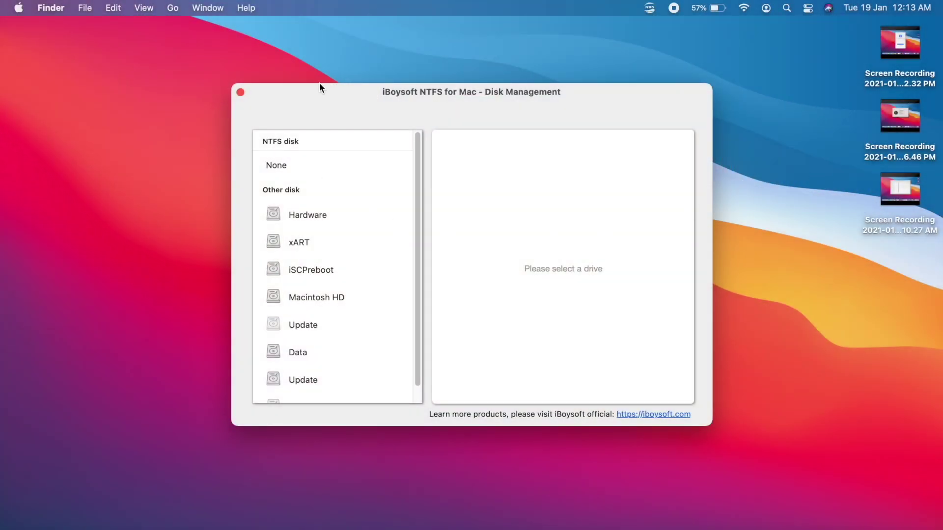
pyautogui.click(339, 218)
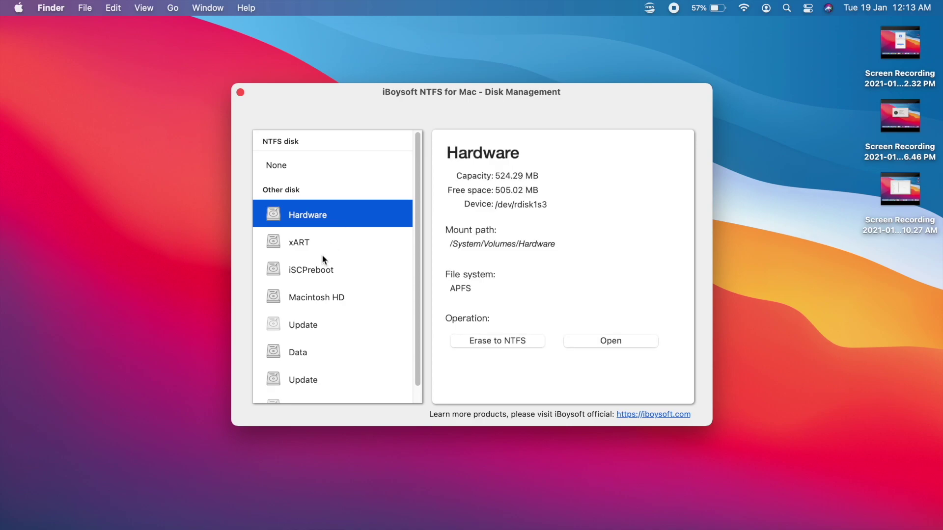
pyautogui.click(239, 92)
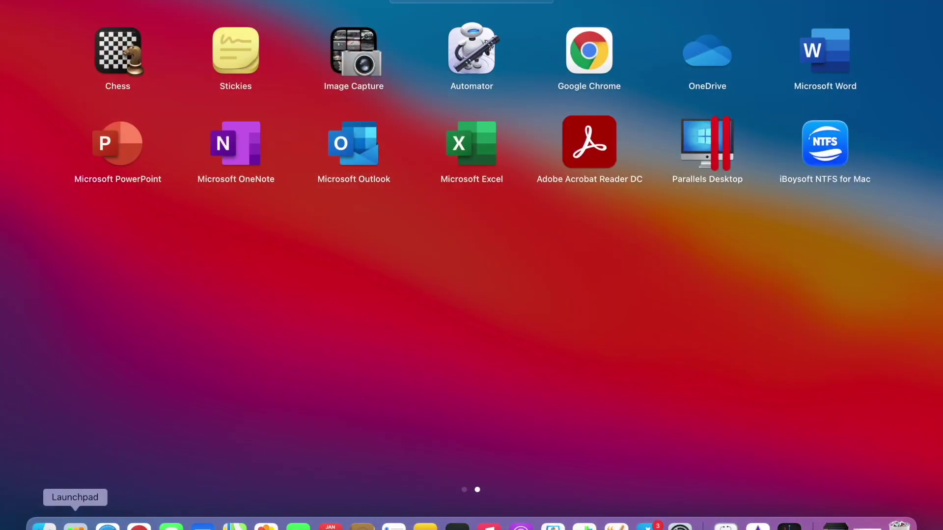
pyautogui.click(826, 141)
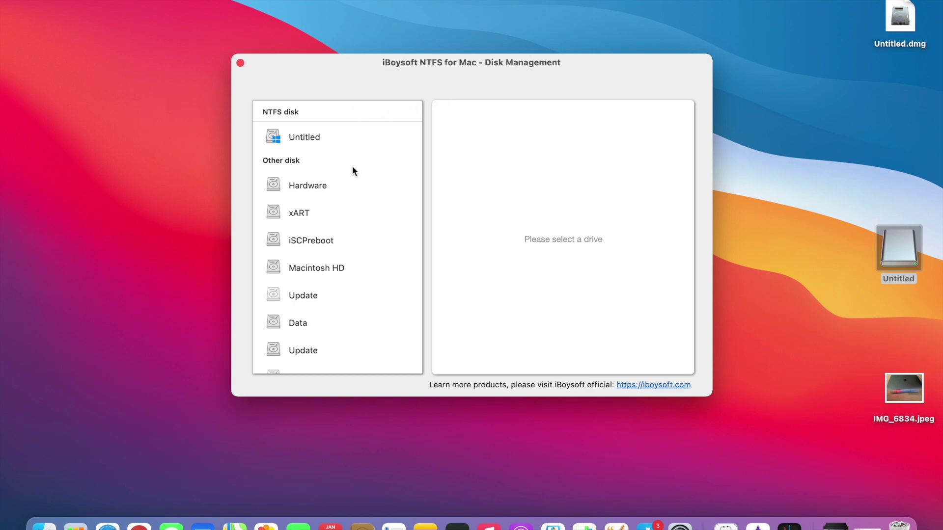
# Step: Inspect Macintosh HD, iSCPreboot, Data and Untitled (98.57 MB Windows NTFS), then close the window
pyautogui.scroll(-2, 352, 210)
pyautogui.scroll(2, 352, 211)
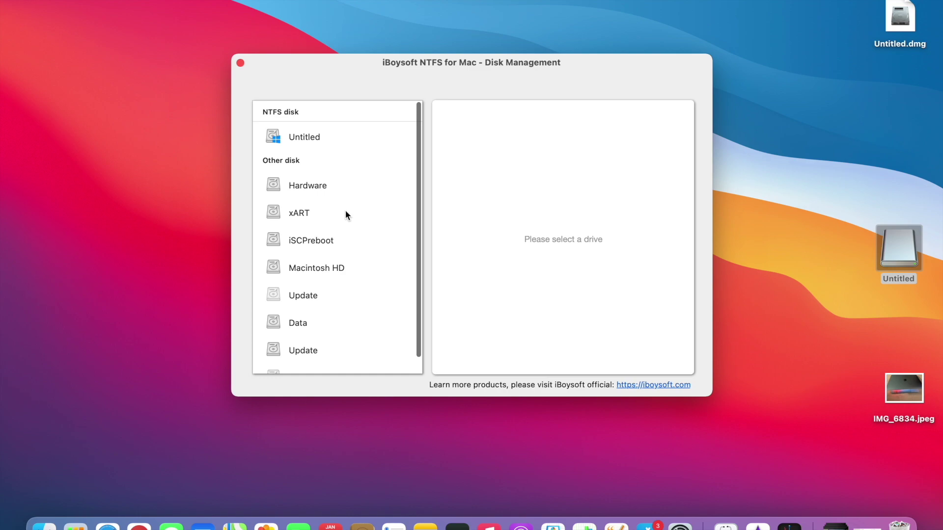
pyautogui.click(309, 268)
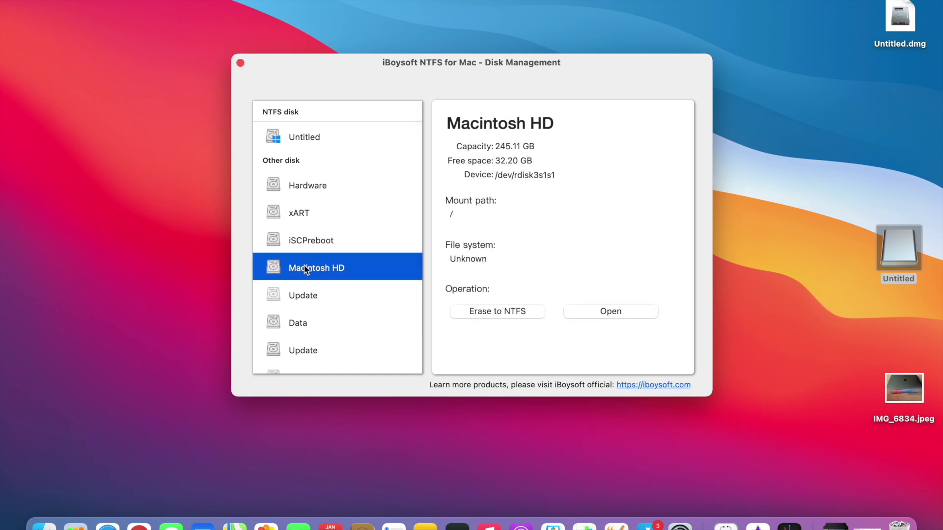
pyautogui.click(311, 241)
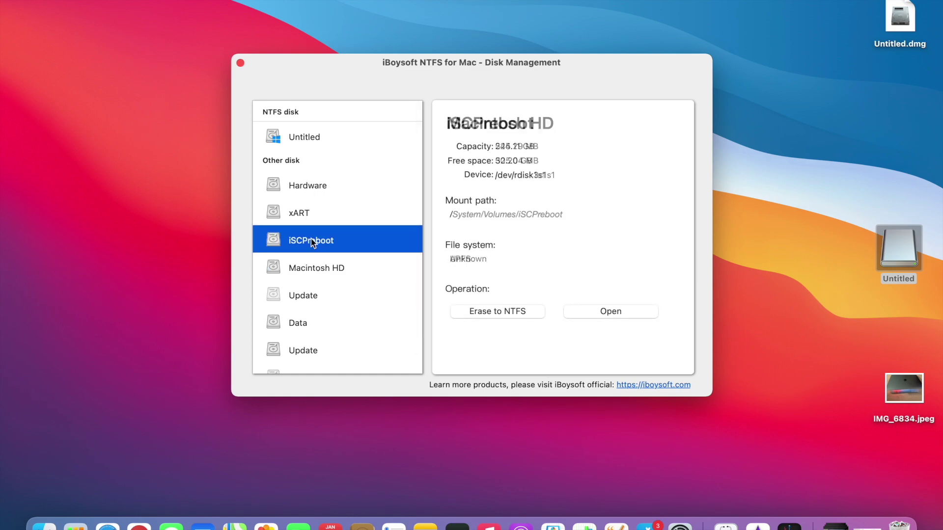
pyautogui.click(308, 322)
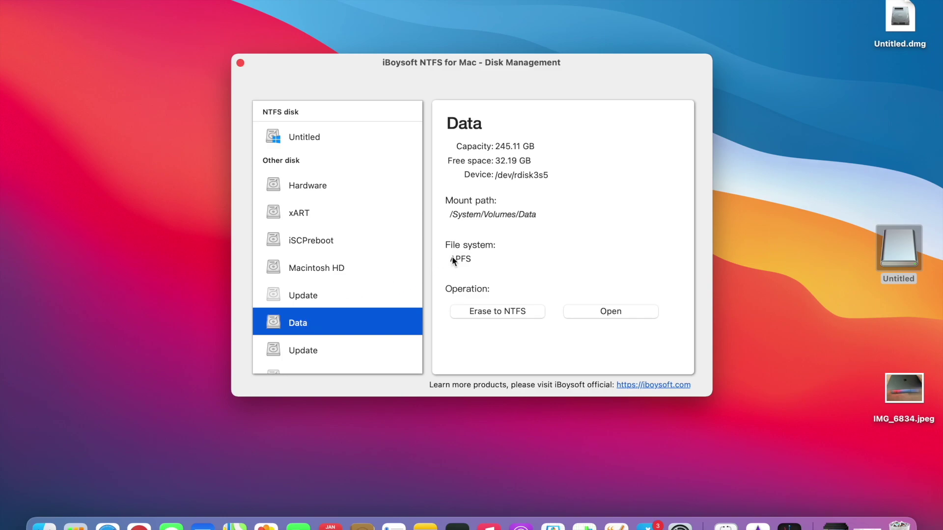
pyautogui.click(317, 140)
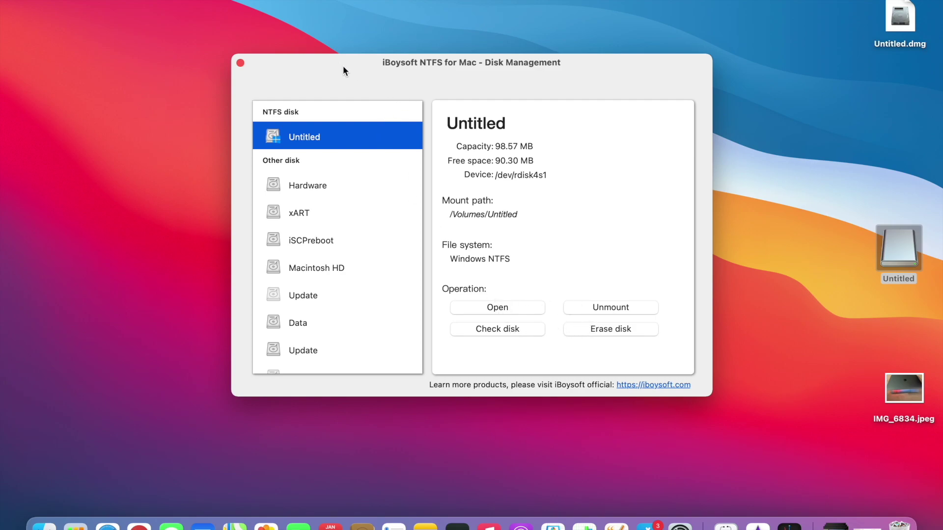
pyautogui.click(241, 62)
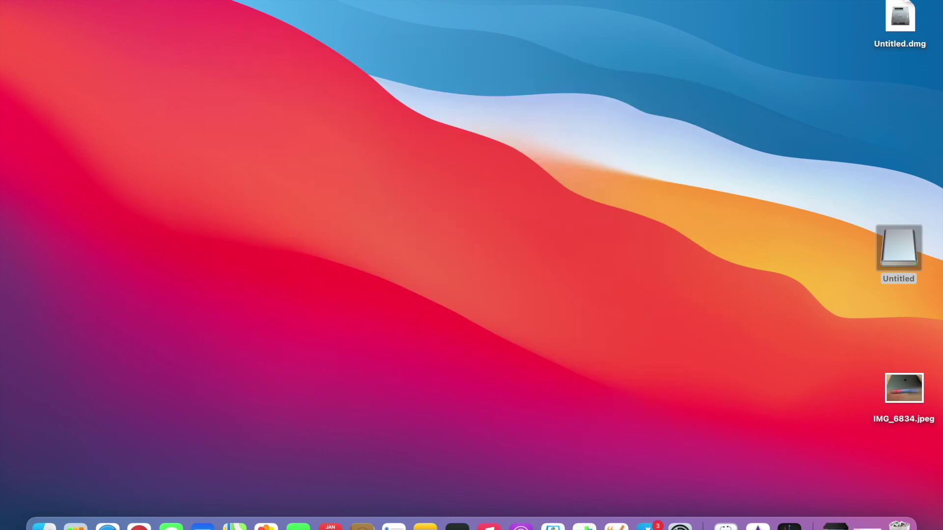
# Step: Open the Untitled 98.57 MB drive from the iBoysoft menu-bar disk list
pyautogui.click(695, 1)
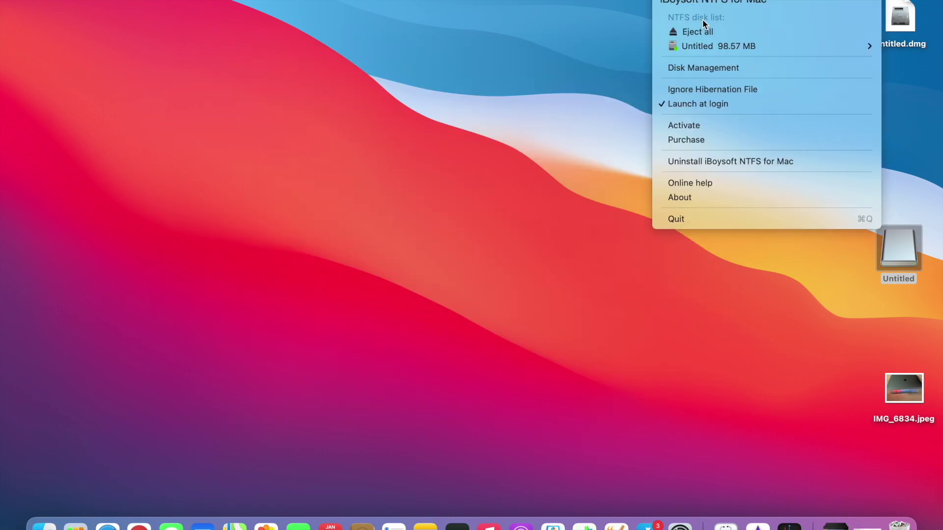
pyautogui.moveTo(710, 47)
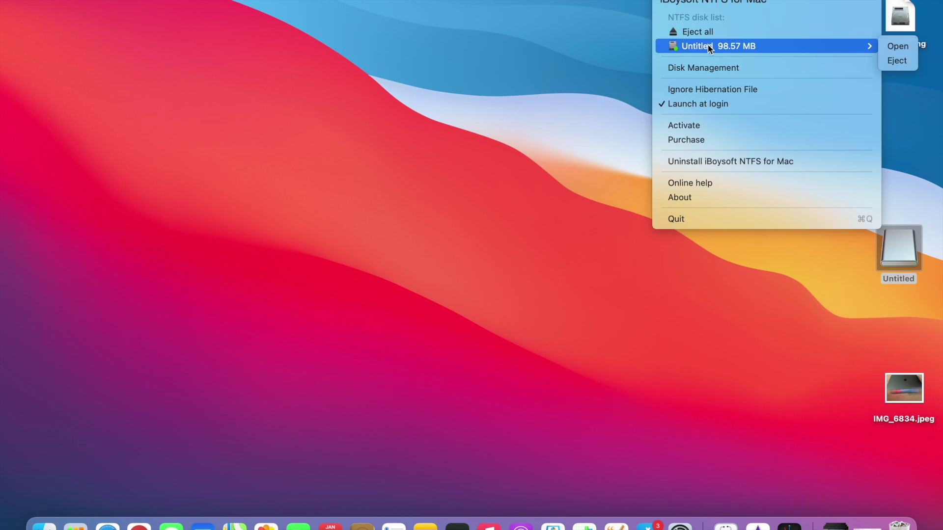
pyautogui.click(883, 48)
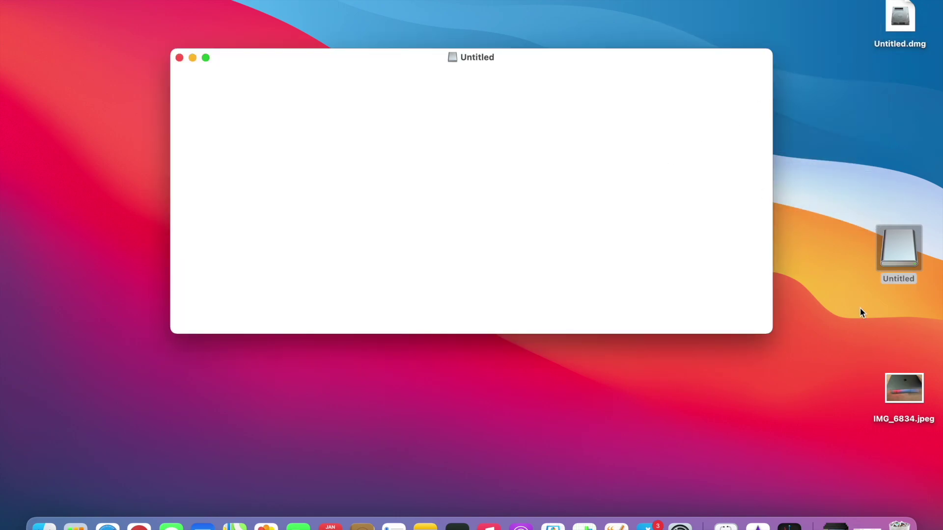
# Step: Copy IMG_6834.jpeg onto Untitled, rename it after the owner's Mac, and minimize the window
pyautogui.moveTo(912, 391); pyautogui.dragTo(312, 121)
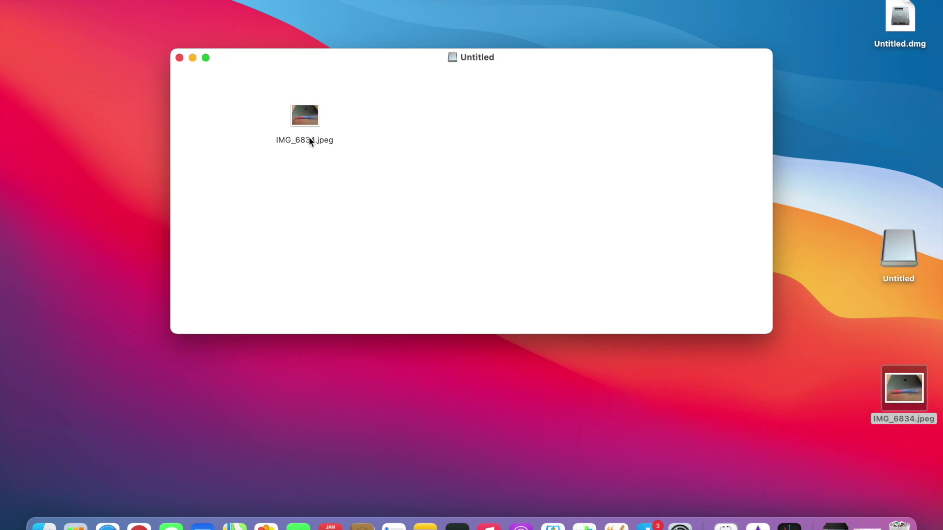
pyautogui.click(310, 139)
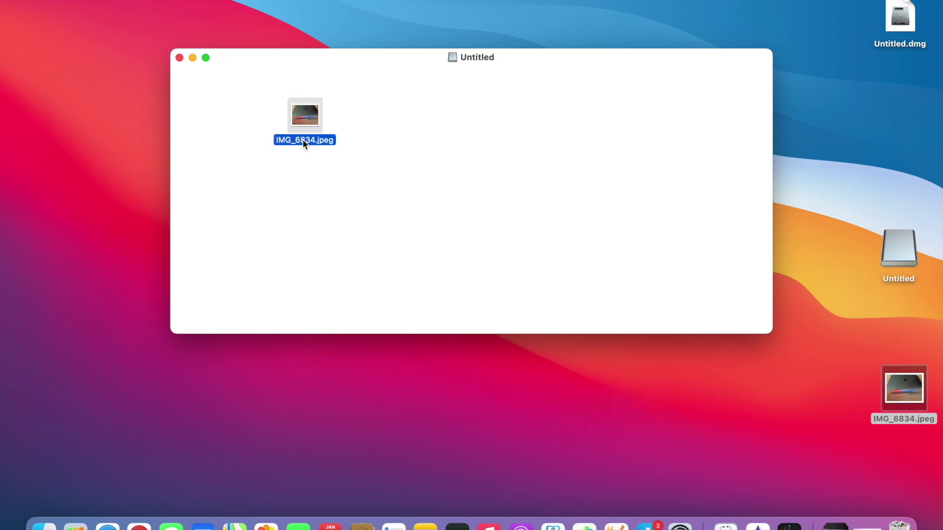
pyautogui.click(303, 140)
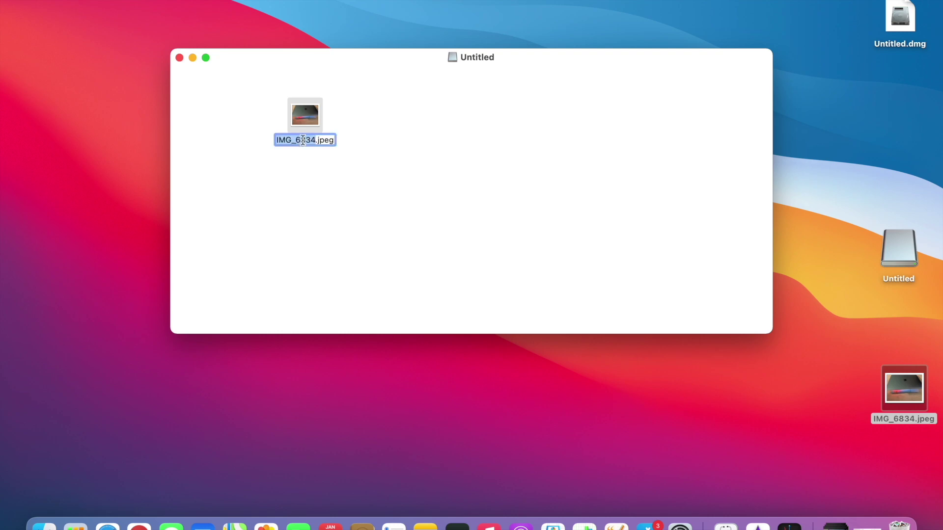
pyautogui.write('Sunvid')
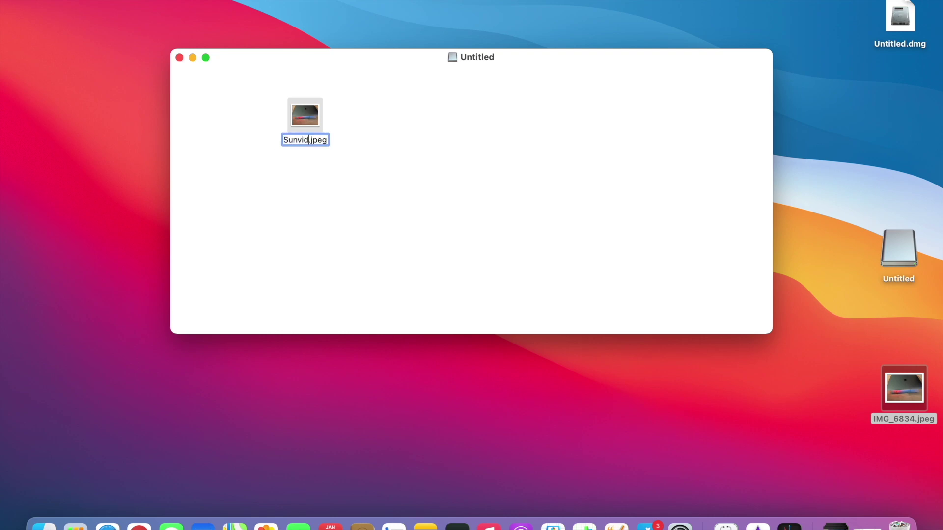
pyautogui.write("'s mac")
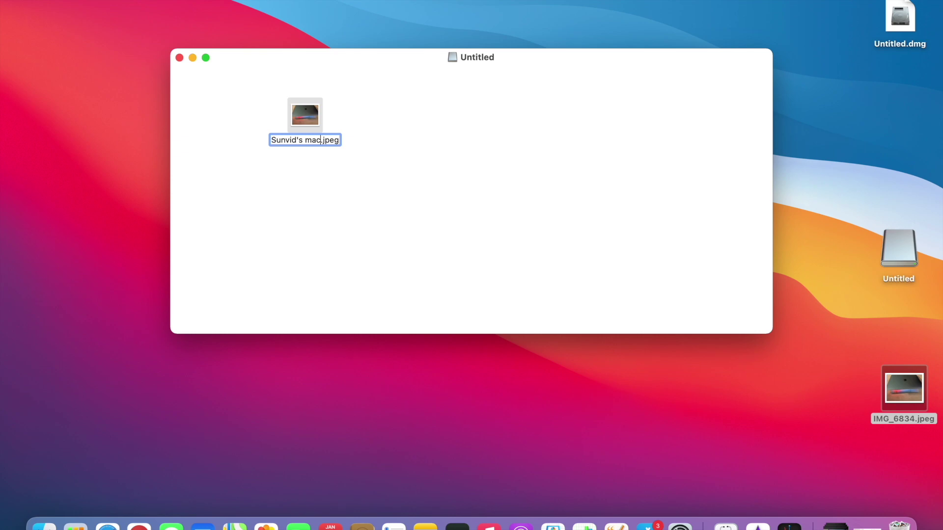
pyautogui.press('Return')
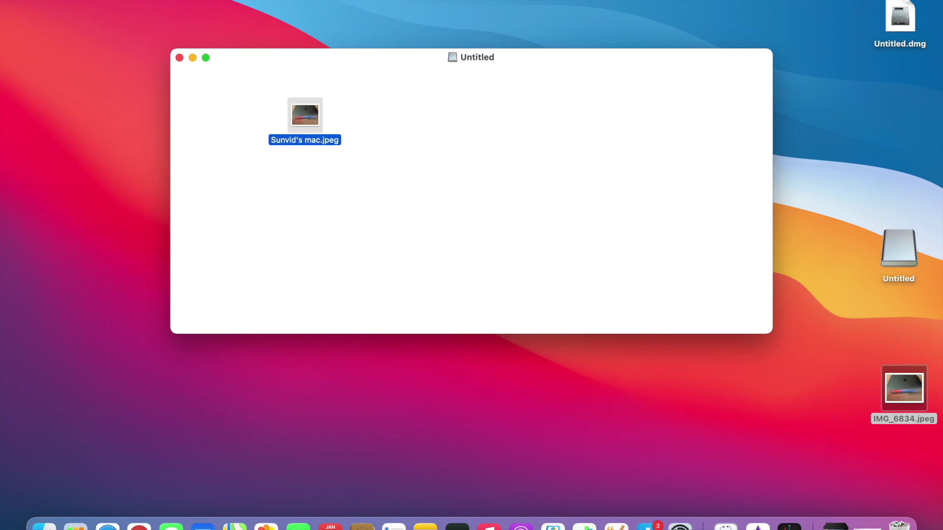
pyautogui.click(192, 58)
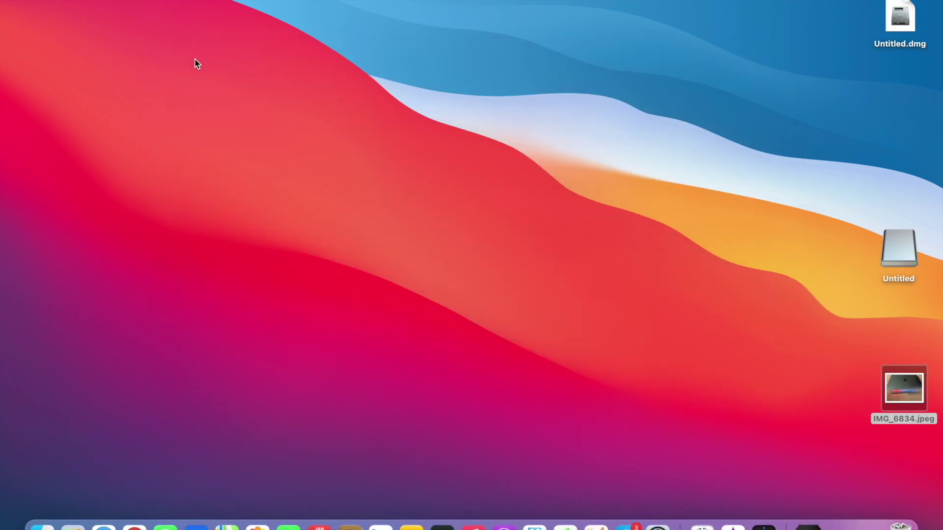
# Step: Rename the Untitled drive icon on the desktop to the owner's first name
pyautogui.click(900, 281)
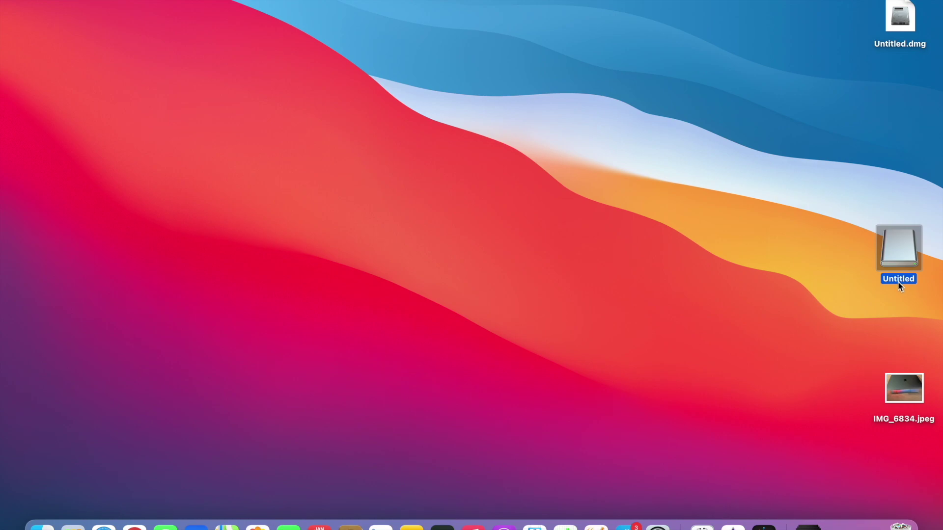
pyautogui.click(898, 281)
pyautogui.write('Sunvid')
pyautogui.press('Return')
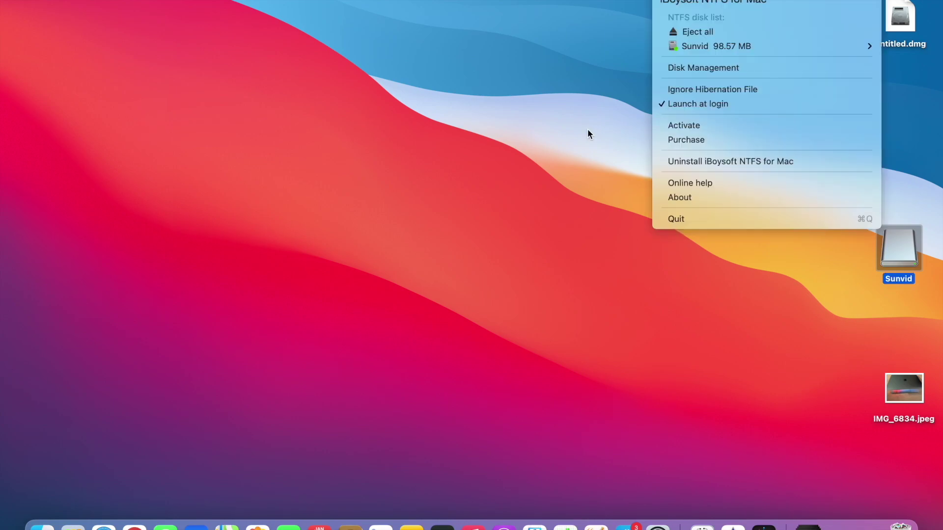
# Step: Open Disk Management from the iBoysoft menu bar icon and select the renamed Sunvid NTFS drive
pyautogui.click(676, 70)
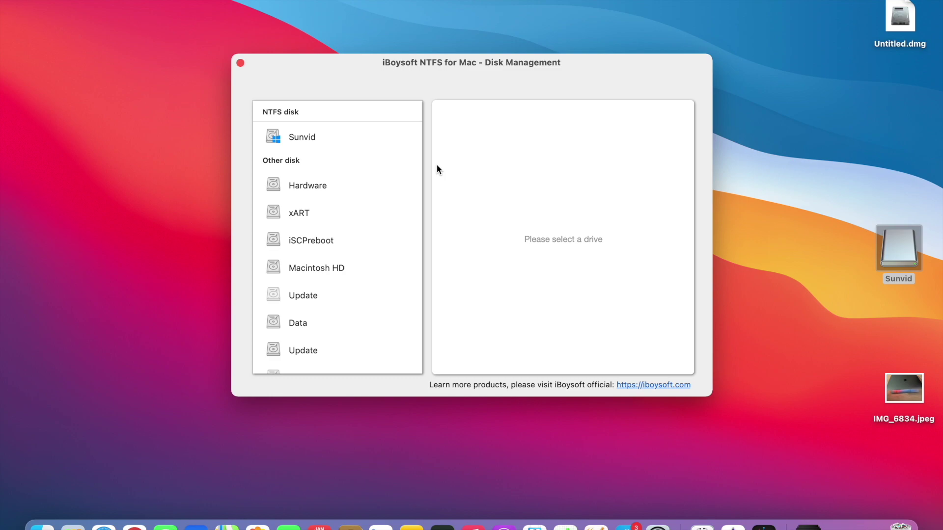
pyautogui.click(301, 136)
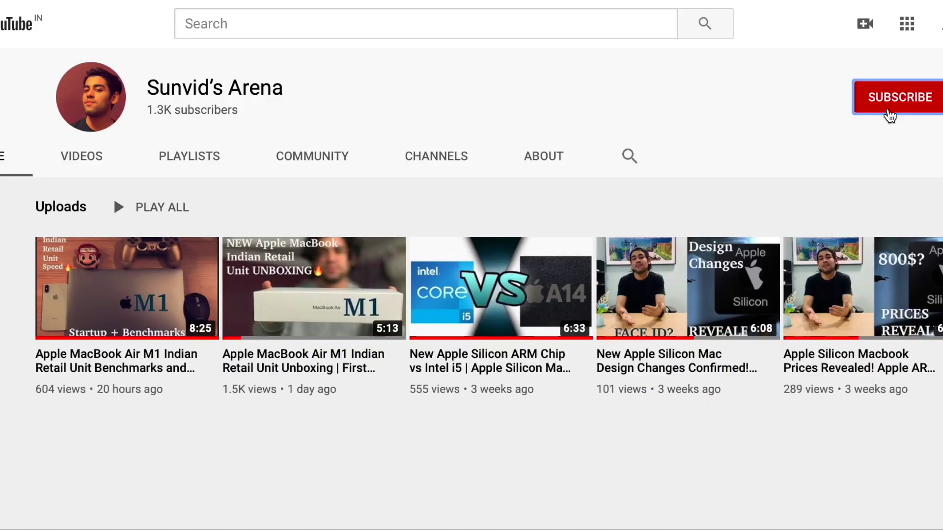
# Step: Subscribe to the Apple M1 channel and show its bell notification options (All, Personalized, None)
pyautogui.click(890, 114)
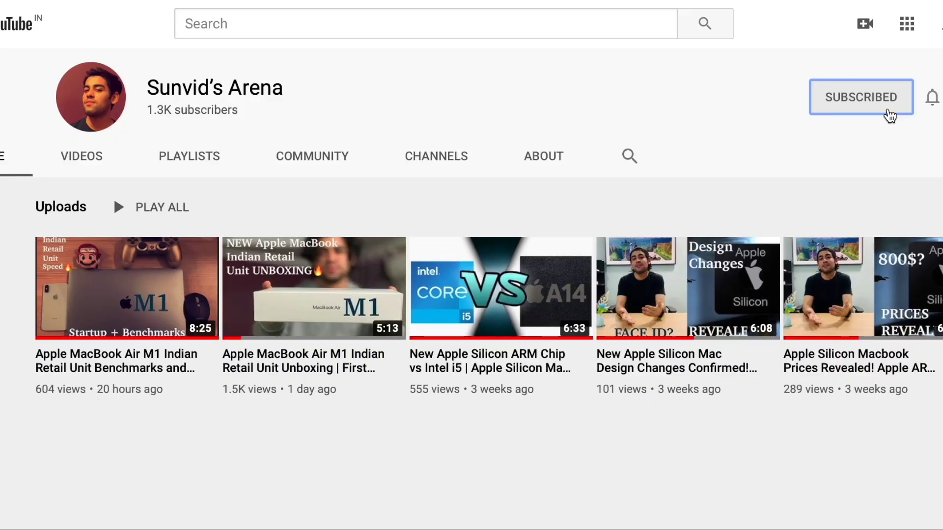
pyautogui.click(931, 101)
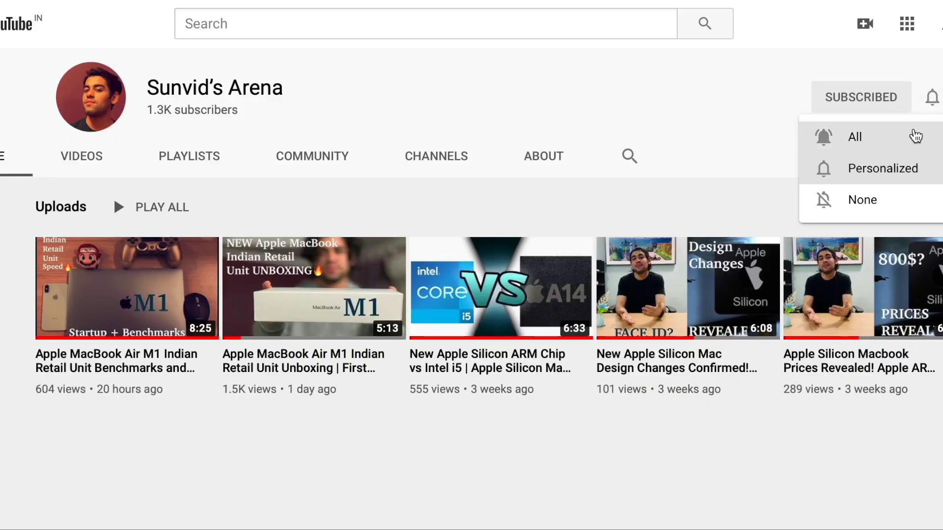